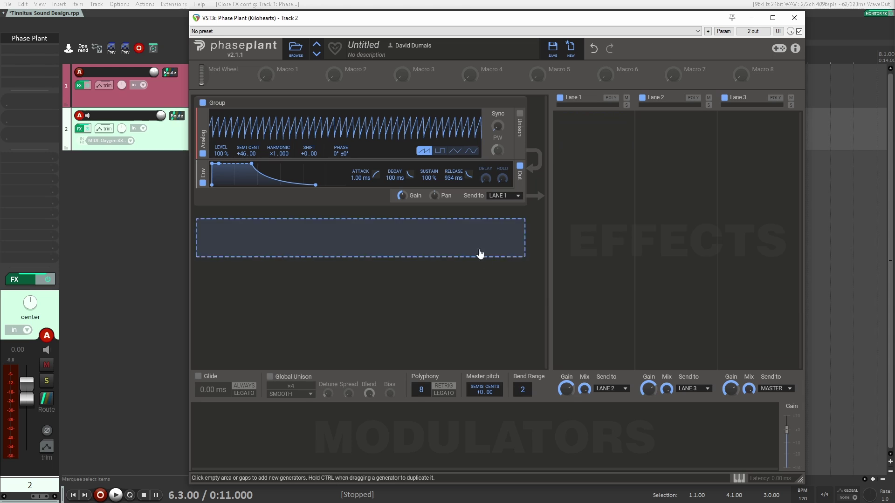
# Add a Gain effect to Lane 1 and lower it to -8.43 dB.
pyautogui.click(577, 130)
pyautogui.click(626, 176)
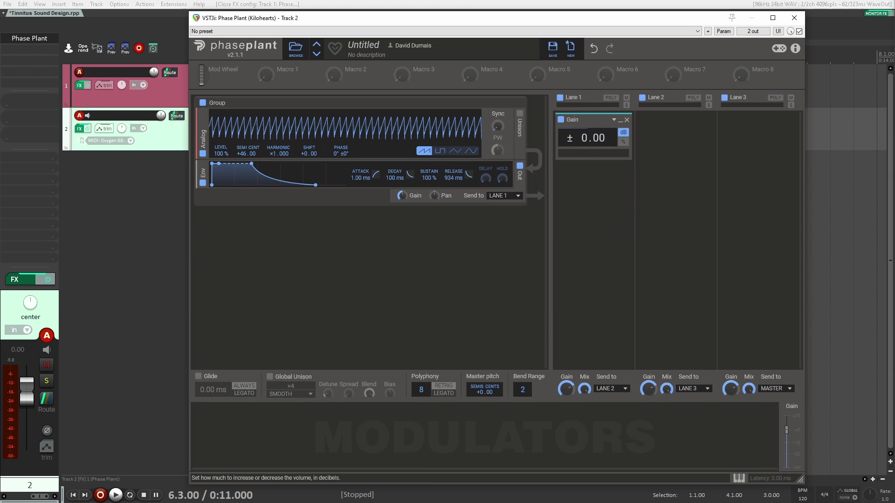
pyautogui.moveTo(591, 138); pyautogui.dragTo(591, 164)
# Add a Comb Filter to Lane 2 and set its cutoff to 3.35 kHz.
pyautogui.click(672, 136)
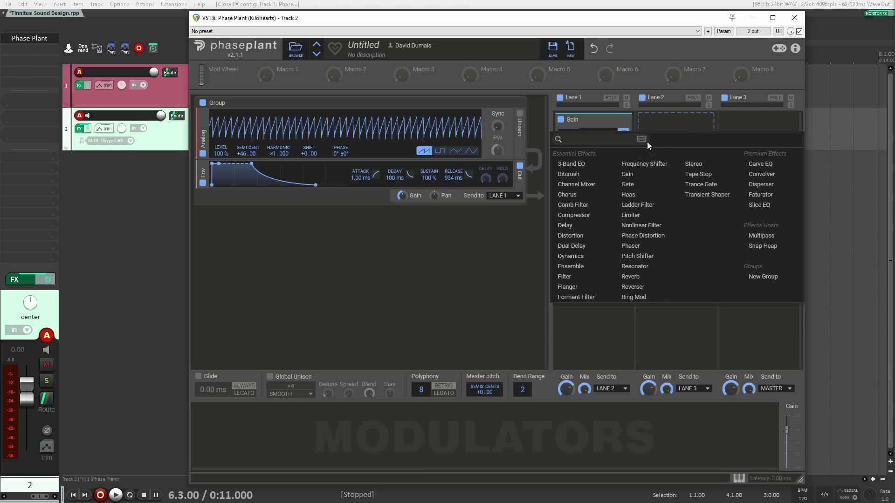
pyautogui.click(577, 205)
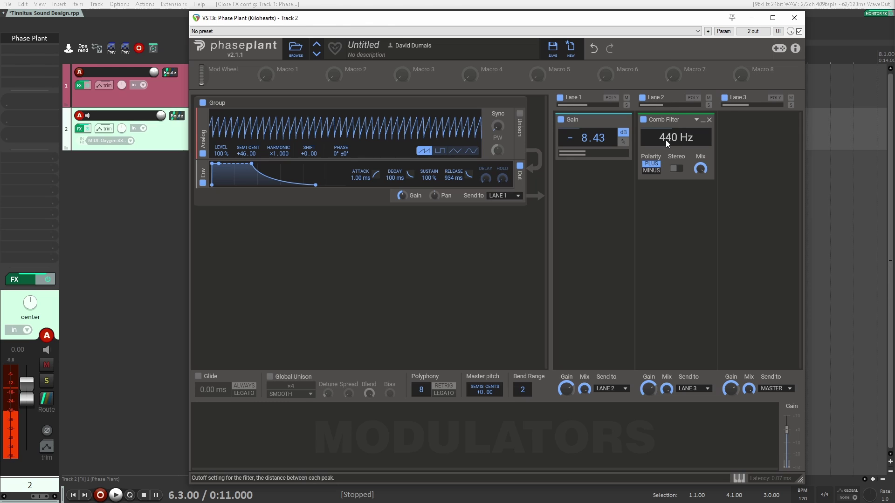
pyautogui.moveTo(665, 140)
pyautogui.mouseDown()
pyautogui.moveTo(666, 70)
pyautogui.moveTo(665, 140)
pyautogui.mouseUp()
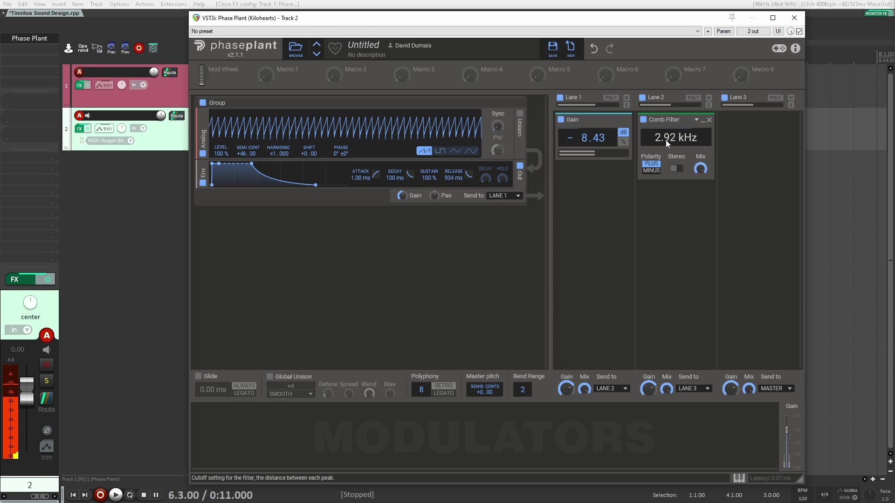
pyautogui.scroll(3, 665, 140)
pyautogui.scroll(2, 664, 140)
pyautogui.scroll(-3, 662, 141)
pyautogui.scroll(3, 663, 141)
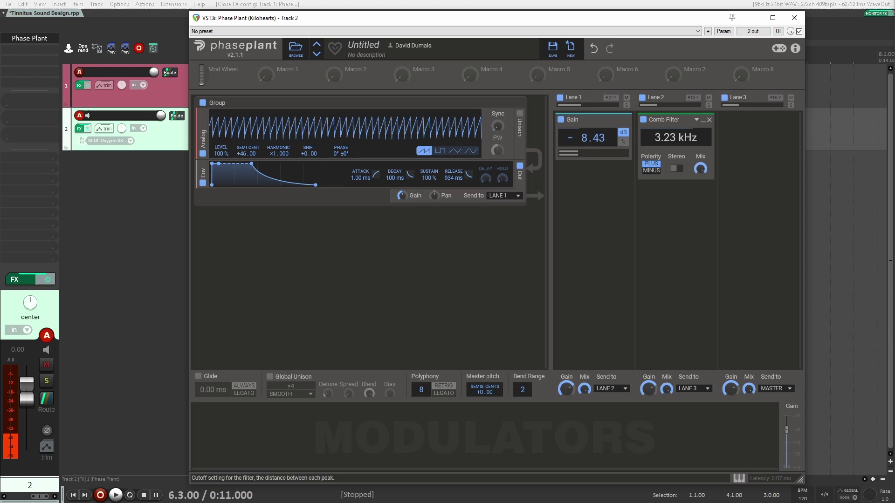
# Set the Comb Filter's polarity to Minus, enable its stereo mode and reduce its mix.
pyautogui.click(651, 171)
pyautogui.click(675, 171)
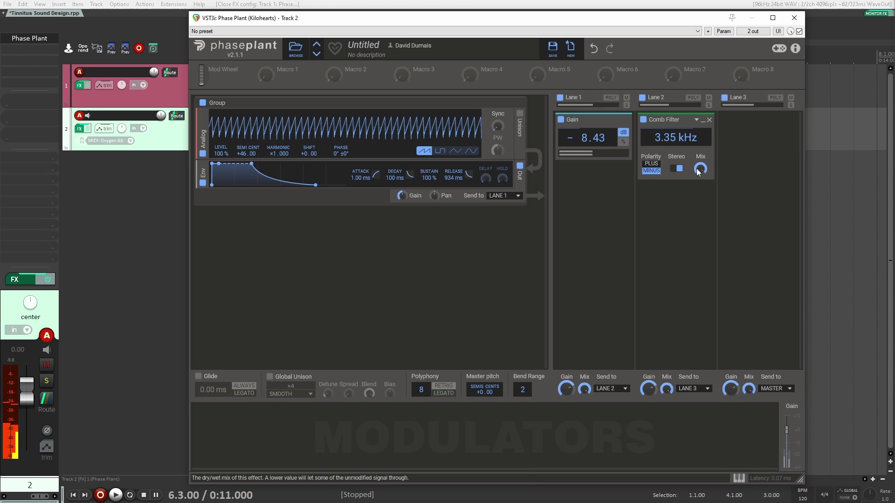
pyautogui.moveTo(700, 169); pyautogui.dragTo(700, 196)
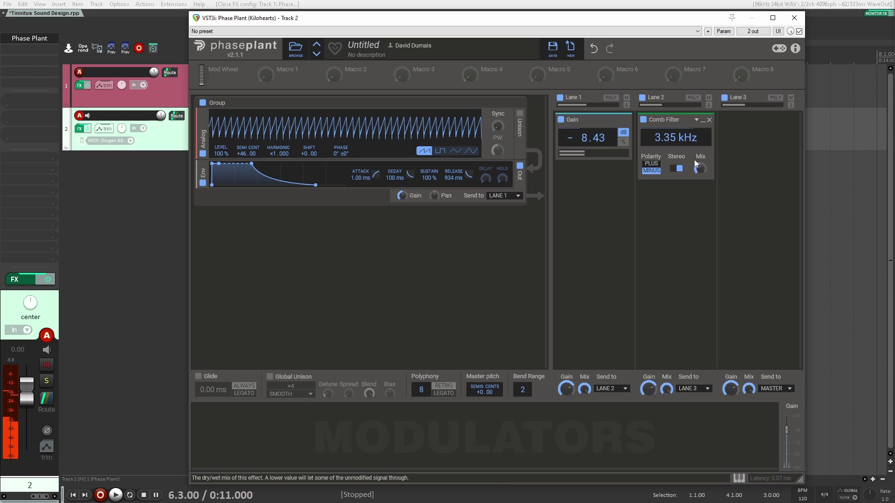
# Add a Phaser below the Comb Filter, raise its cutoff and spread, and lower its rate.
pyautogui.click(684, 199)
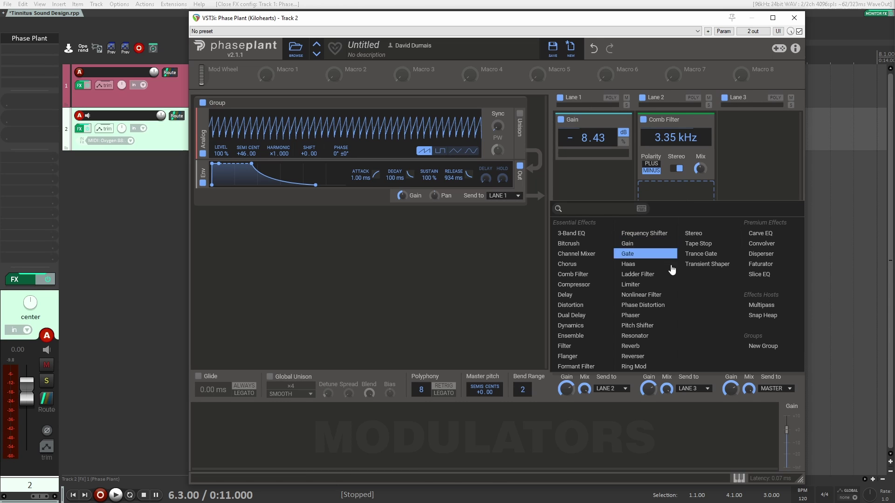
pyautogui.click(643, 315)
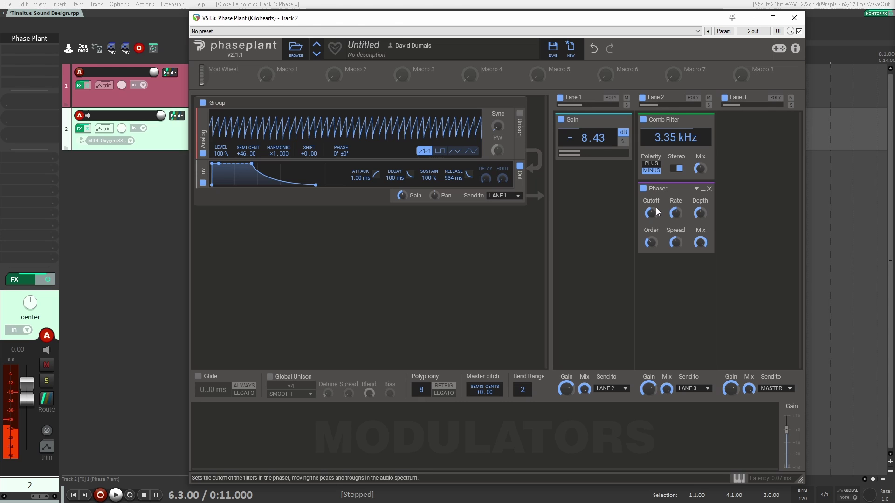
pyautogui.moveTo(675, 212)
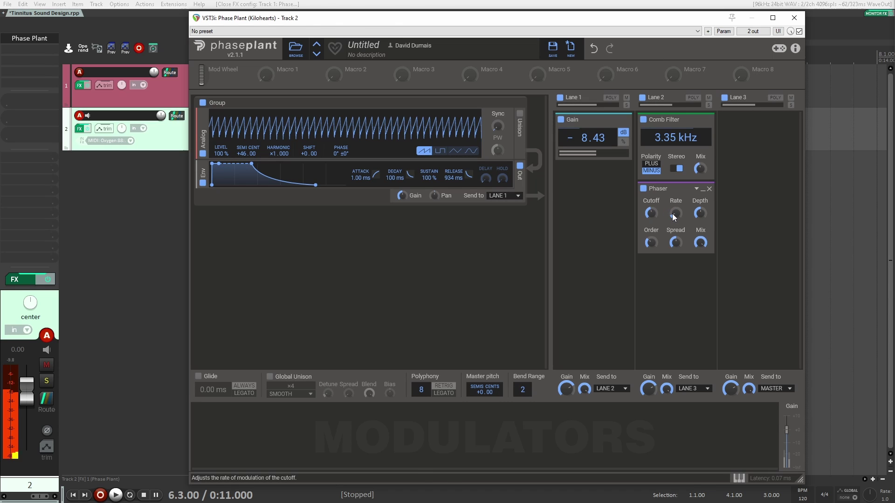
pyautogui.moveTo(672, 215); pyautogui.dragTo(674, 213)
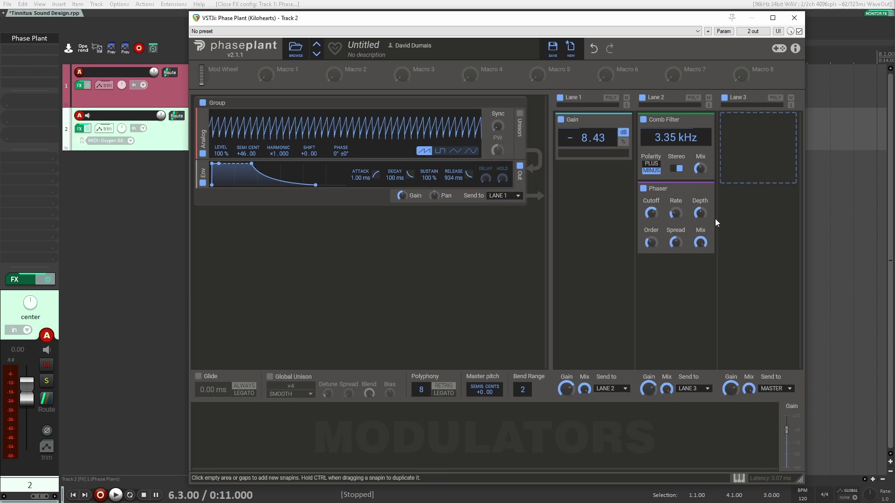
pyautogui.click(675, 241)
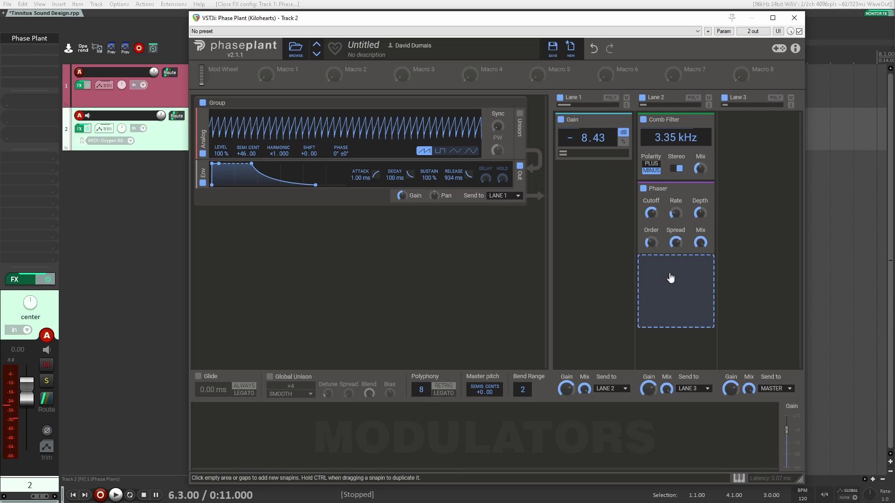
# Add a Ring Mod below the Phaser in Lane 2 and raise its sine oscillator frequency.
pyautogui.click(670, 277)
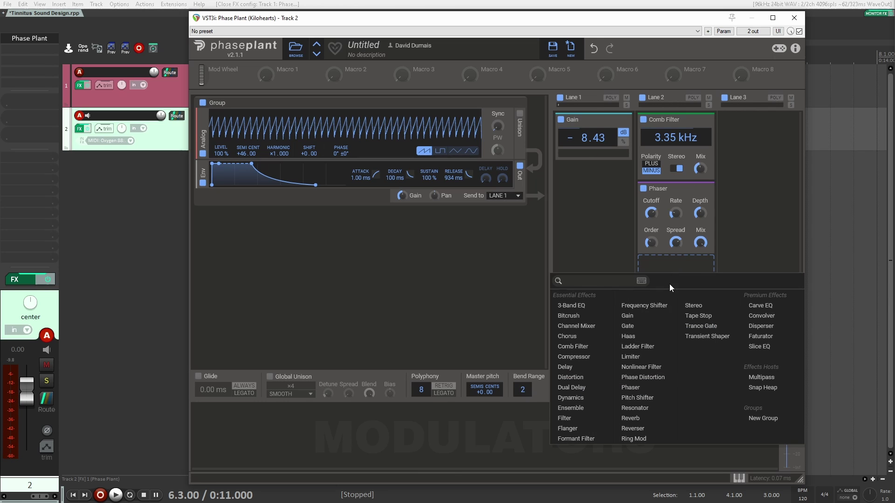
pyautogui.click(648, 438)
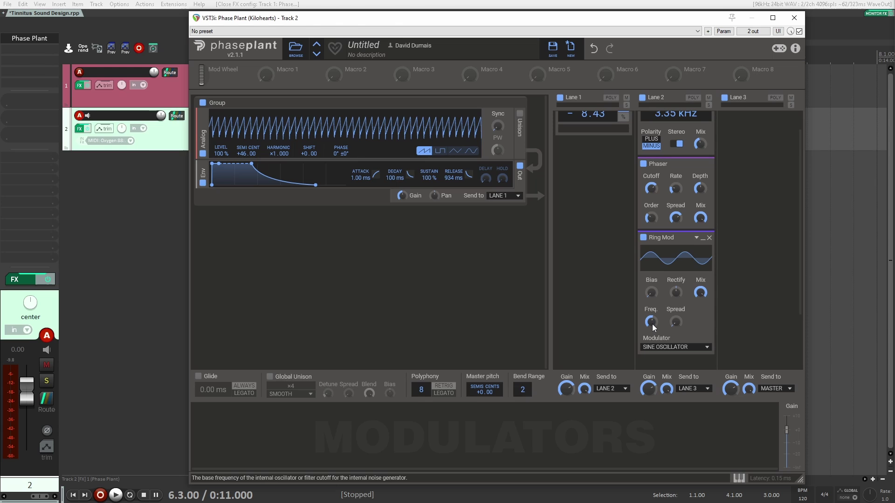
pyautogui.moveTo(652, 323); pyautogui.dragTo(651, 308)
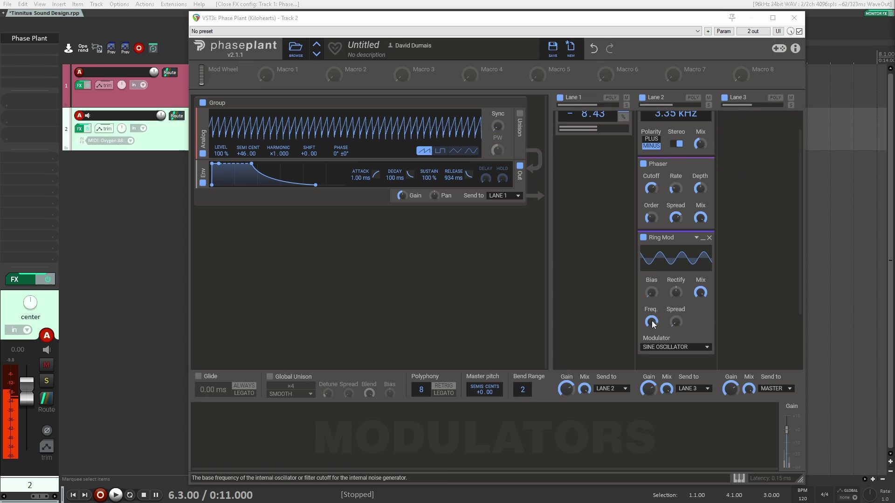
pyautogui.moveTo(653, 325); pyautogui.dragTo(653, 322)
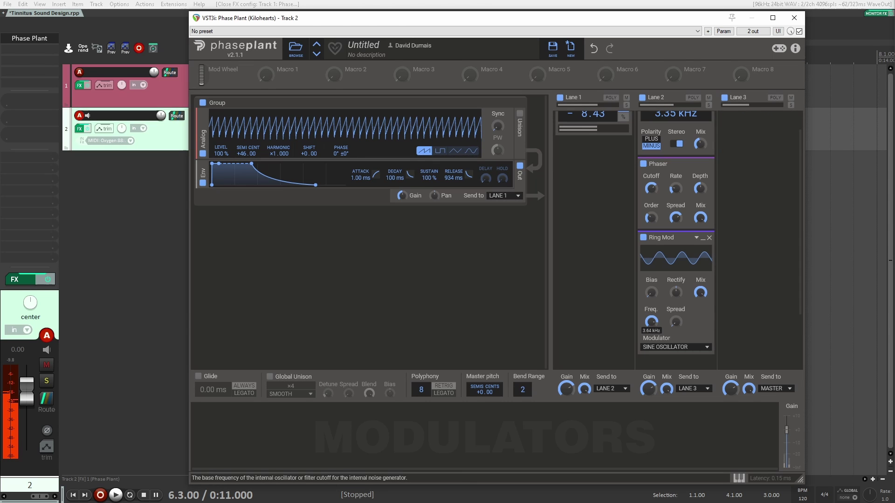
pyautogui.moveTo(653, 322); pyautogui.dragTo(653, 325)
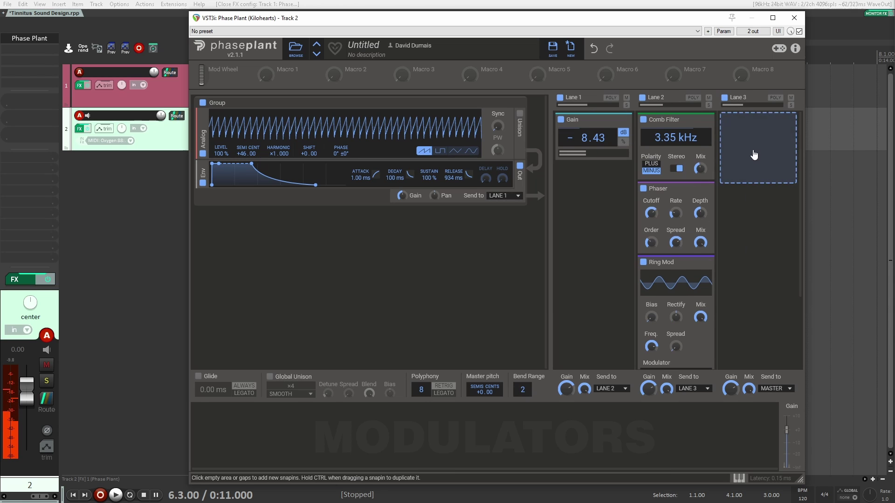
# Add a Flanger to Lane 3, lower its rate and increase its motion.
pyautogui.click(754, 142)
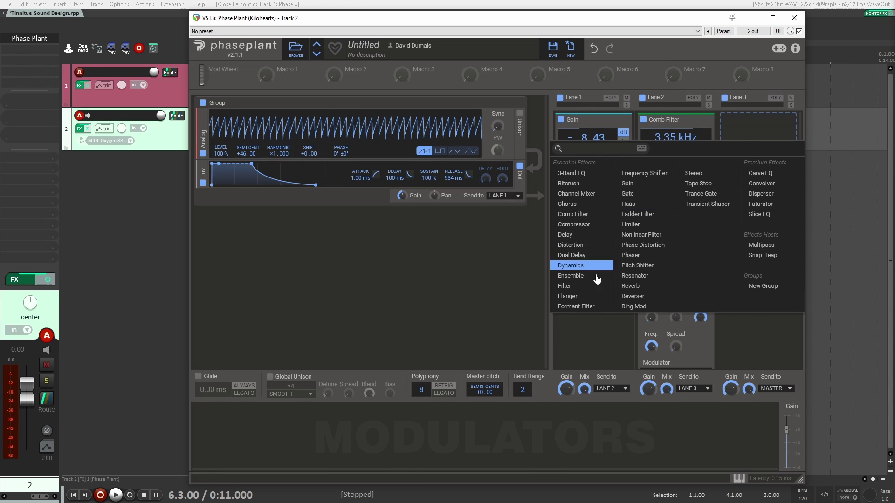
pyautogui.click(567, 296)
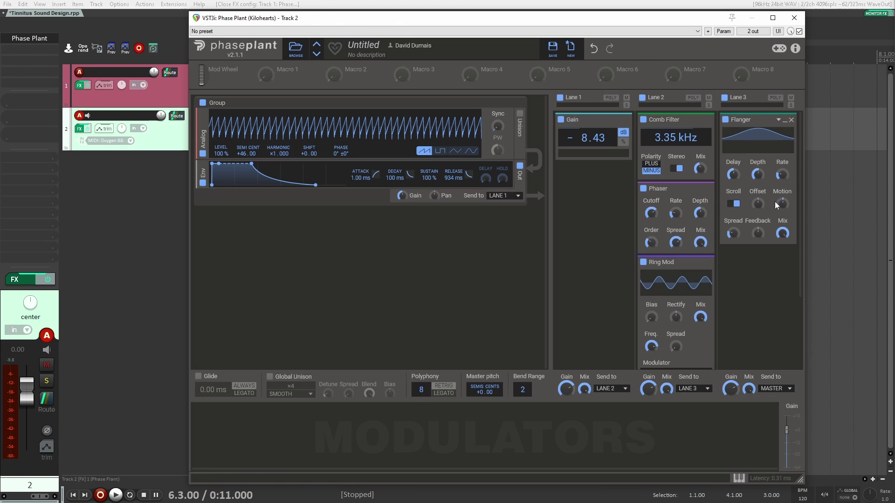
pyautogui.moveTo(781, 175); pyautogui.dragTo(782, 194)
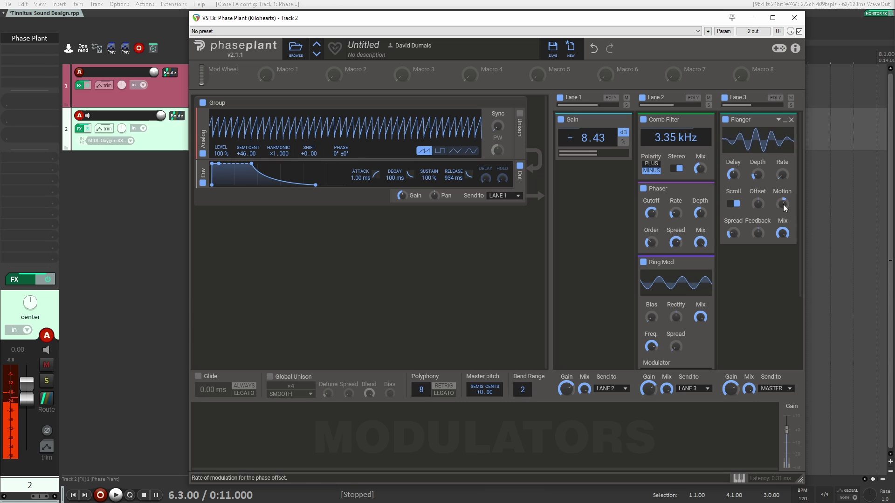
# Add a Haas effect below the Flanger in Lane 3 and shorten its delay.
pyautogui.click(742, 262)
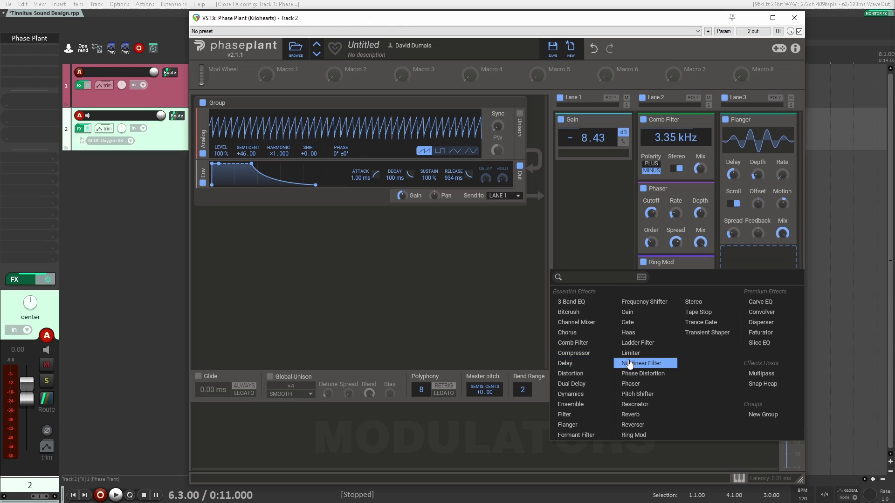
pyautogui.click(628, 332)
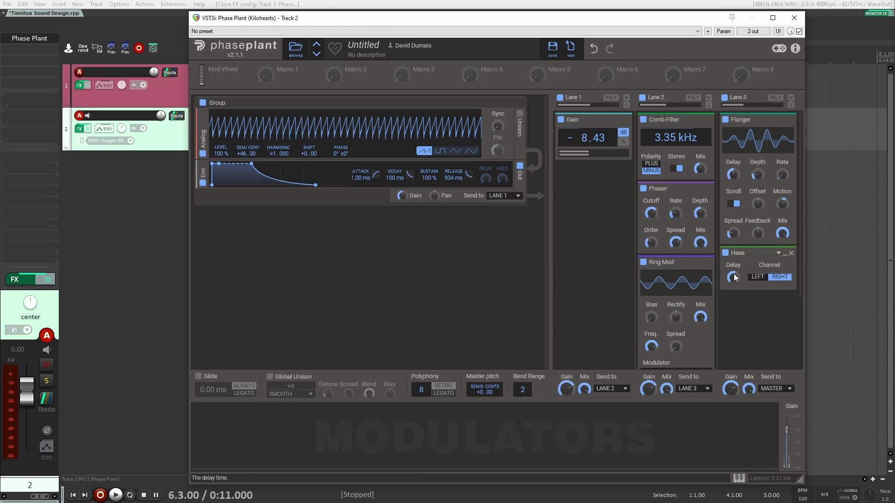
pyautogui.moveTo(732, 278); pyautogui.dragTo(735, 278)
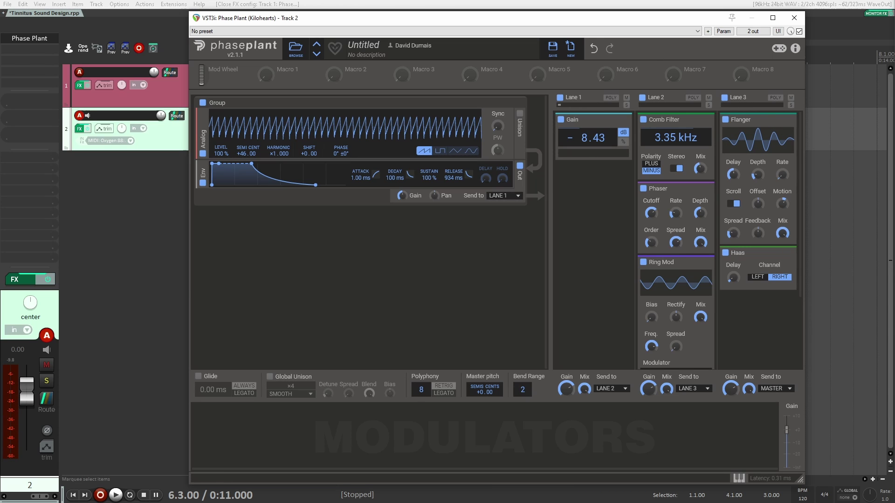
# Add a low-pass Filter below the Haas effect, raise its cutoff to the high end and lower Q to about 0.107.
pyautogui.scroll(-3, 787, 247)
pyautogui.click(760, 233)
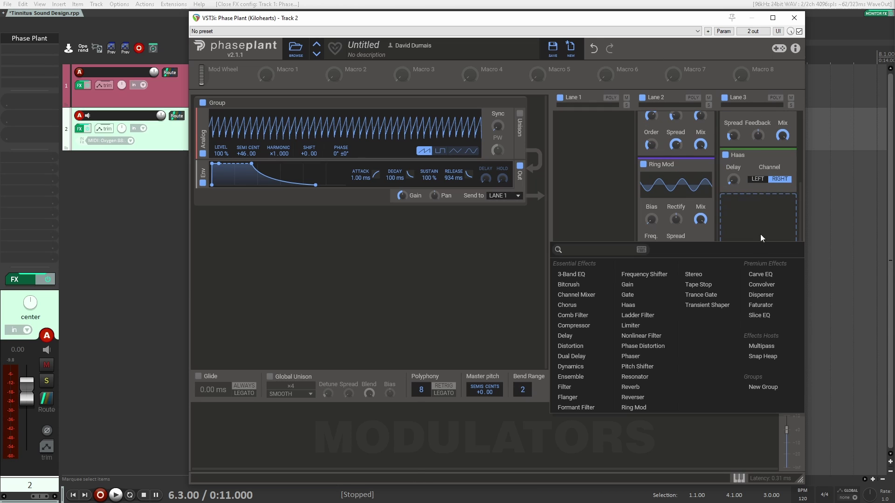
pyautogui.click(585, 387)
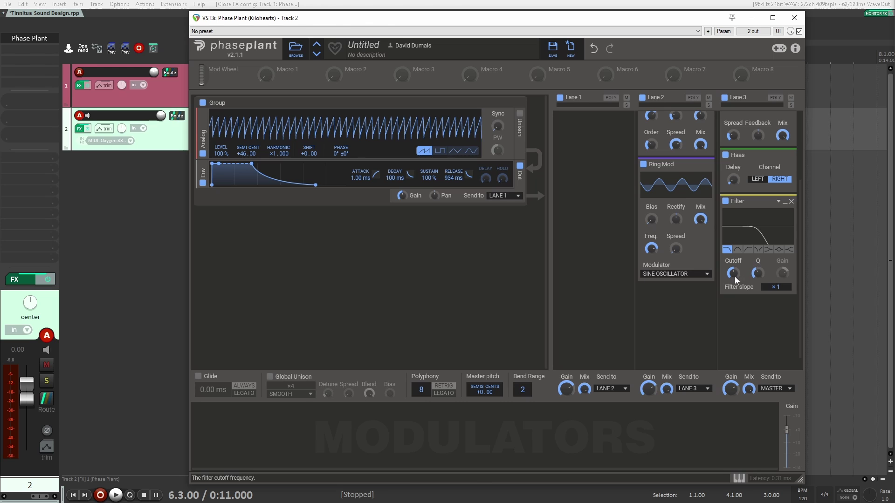
pyautogui.moveTo(734, 276)
pyautogui.moveTo(756, 276); pyautogui.dragTo(790, 232)
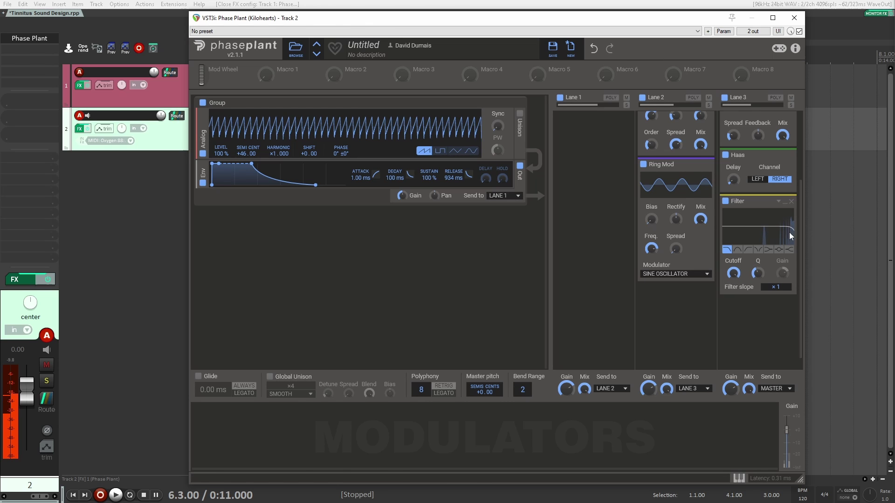
pyautogui.moveTo(757, 275); pyautogui.dragTo(757, 294)
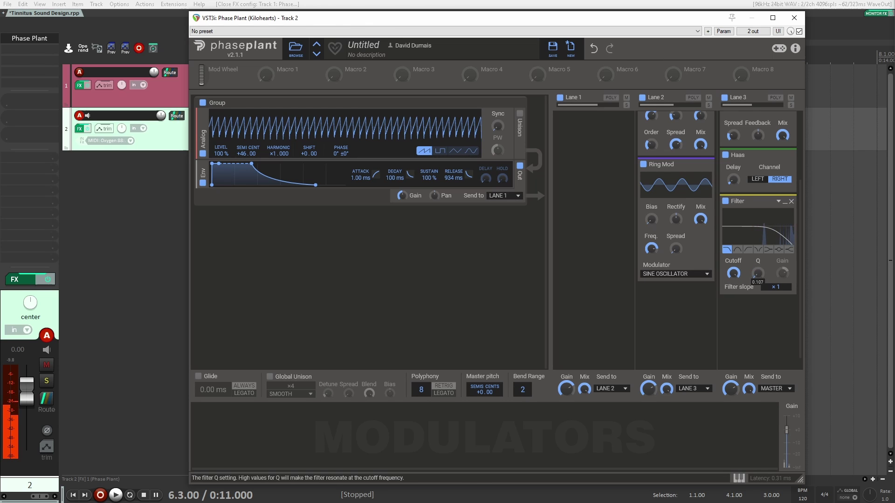
pyautogui.moveTo(733, 273)
# Add an LFO modulator and assign it to the Q of the Filter in Lane 3.
pyautogui.click(251, 427)
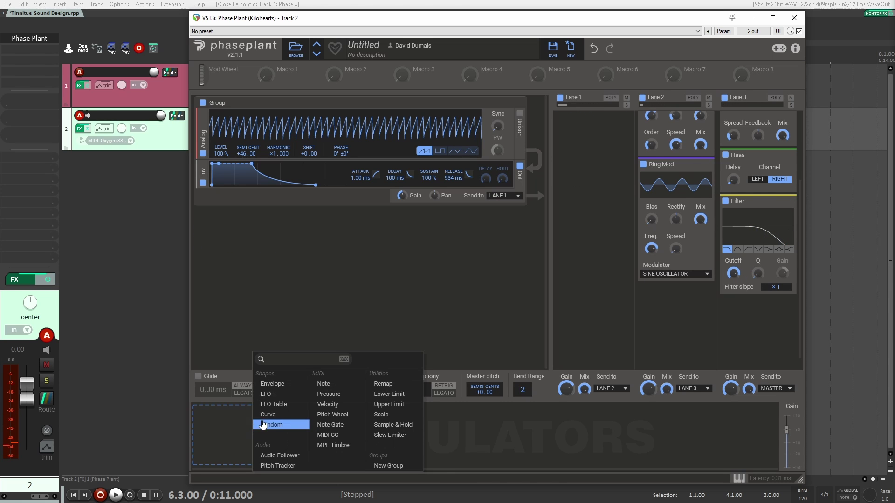
pyautogui.click(267, 394)
pyautogui.moveTo(368, 460); pyautogui.dragTo(758, 276)
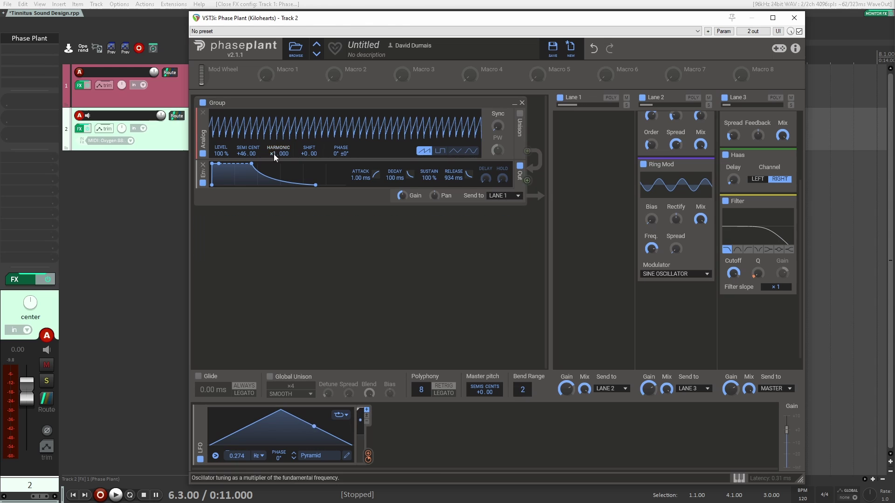
# Try different tunings for the Analog oscillator and set it to +49 semitones.
pyautogui.moveTo(244, 153); pyautogui.dragTo(244, 146)
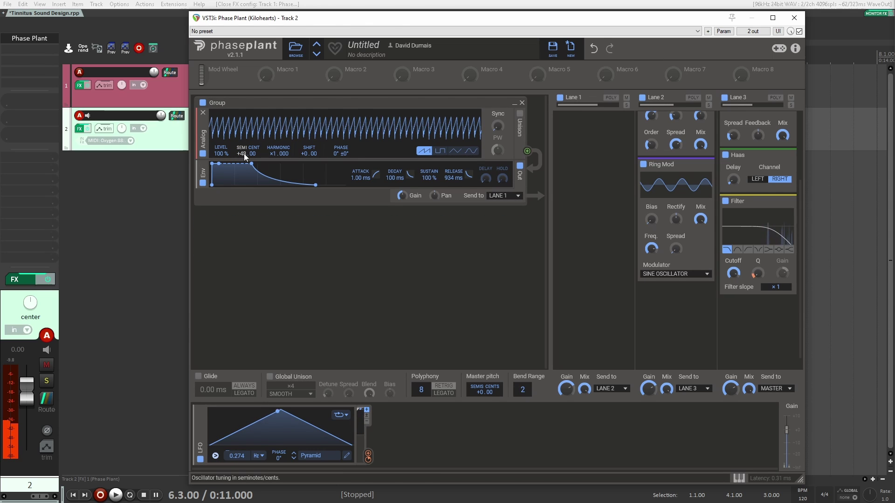
pyautogui.moveTo(244, 152)
pyautogui.mouseDown()
pyautogui.moveTo(245, 166)
pyautogui.moveTo(244, 152)
pyautogui.mouseUp()
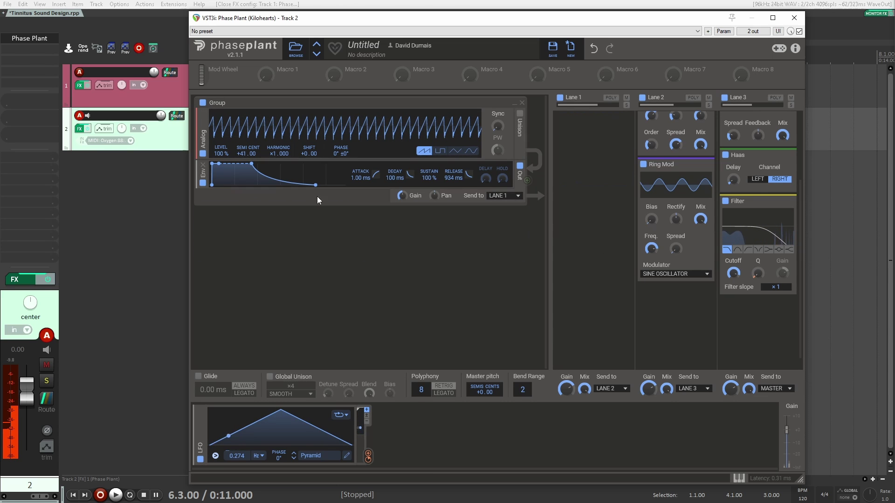
pyautogui.moveTo(236, 153); pyautogui.dragTo(236, 143)
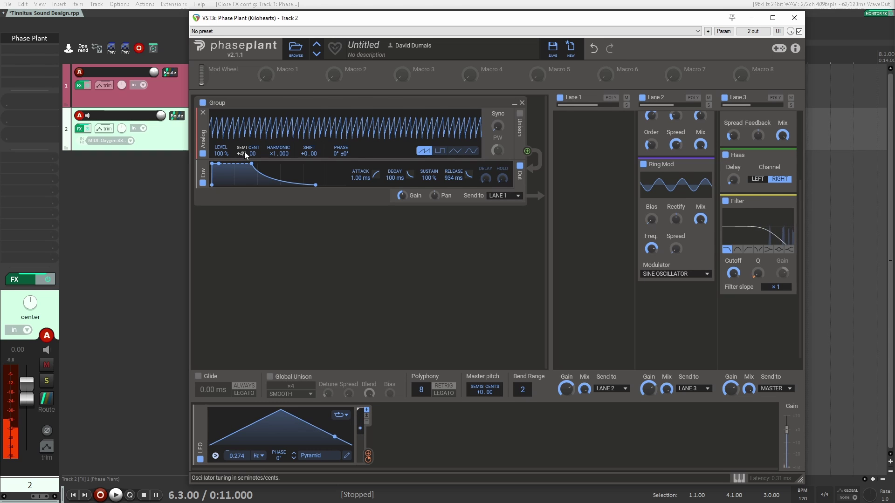
pyautogui.scroll(3, 600, 340)
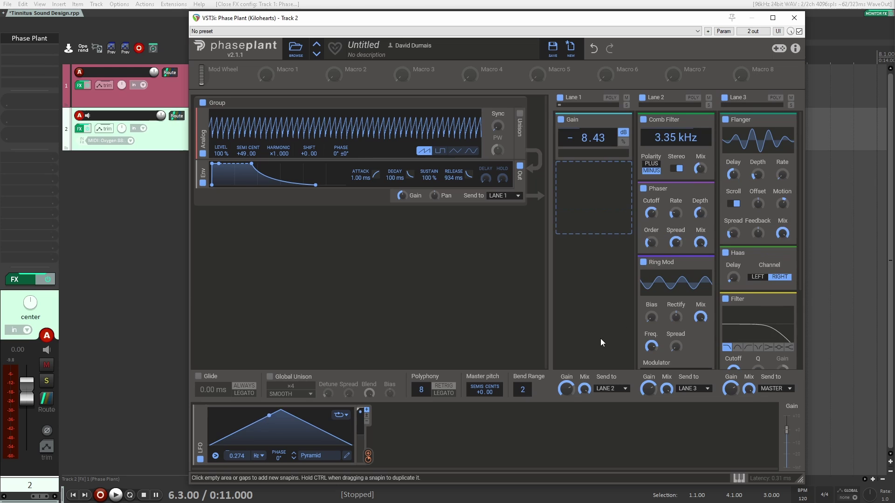